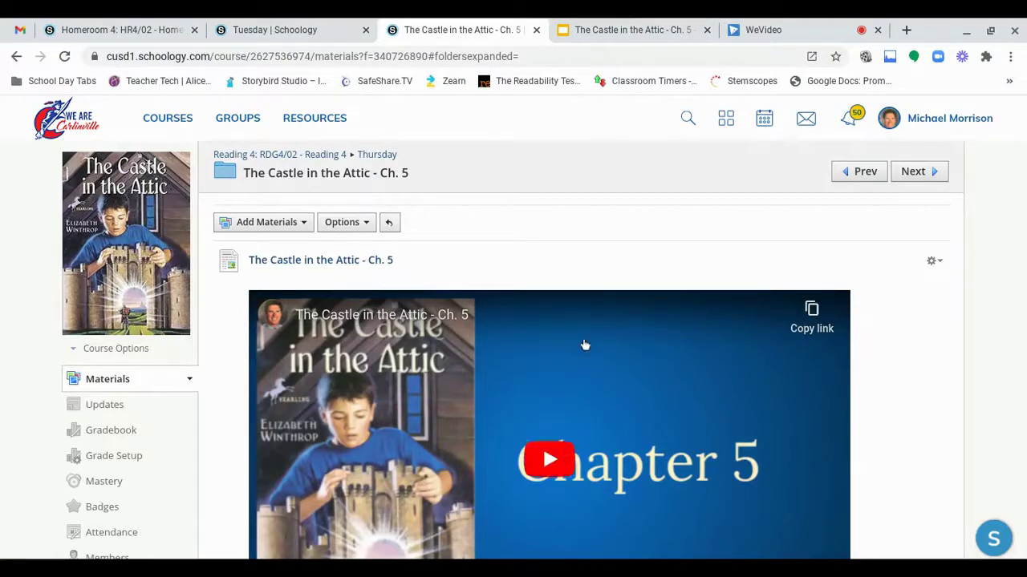
Scroll down through the current page and back up slightly to review it
{"action": "scroll", "coordinate": [622, 283], "scroll_direction": "down", "scroll_amount": 2}
{"action": "scroll", "coordinate": [624, 289], "scroll_direction": "down", "scroll_amount": 1}
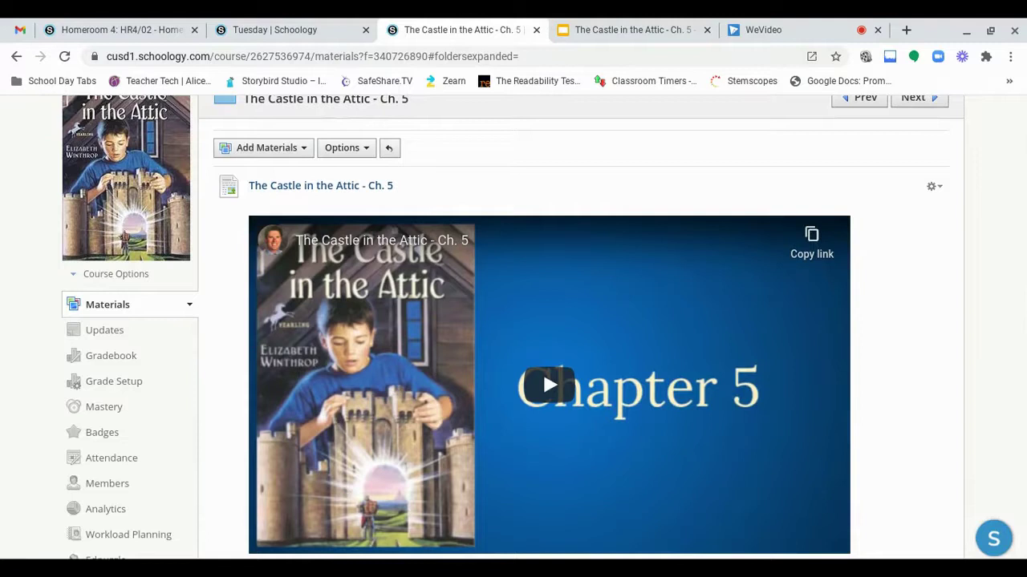
{"action": "scroll", "coordinate": [623, 289], "scroll_direction": "down", "scroll_amount": 2}
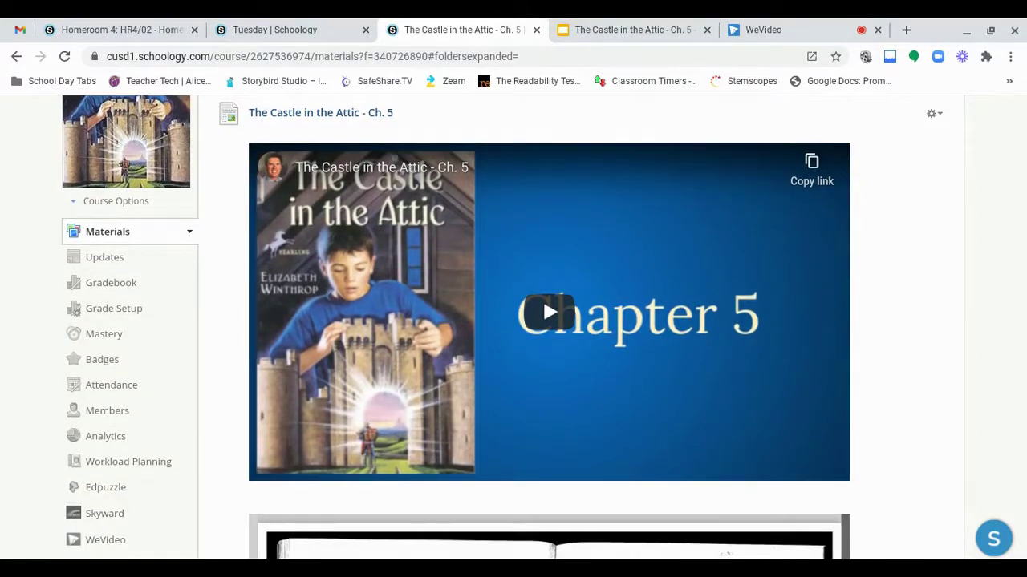
{"action": "scroll", "coordinate": [621, 284], "scroll_direction": "down", "scroll_amount": 2}
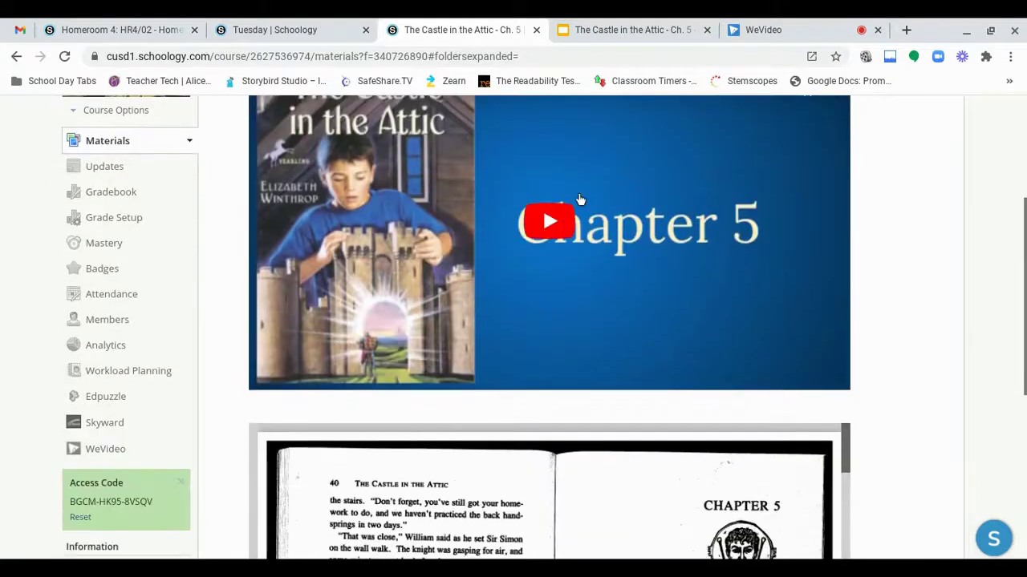
{"action": "scroll", "coordinate": [646, 344], "scroll_direction": "down", "scroll_amount": 2}
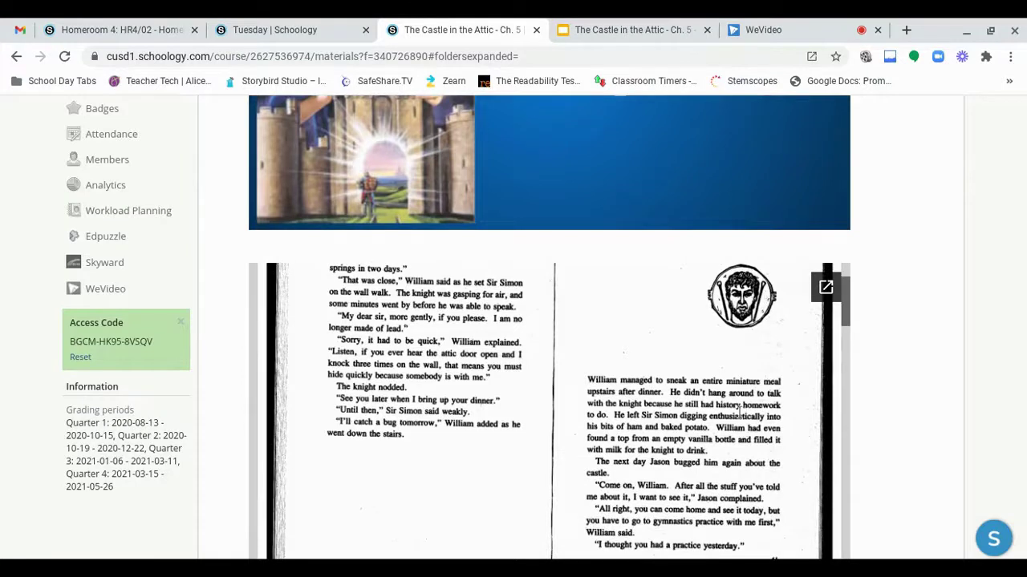
{"action": "scroll", "coordinate": [739, 413], "scroll_direction": "down", "scroll_amount": 1}
{"action": "scroll", "coordinate": [716, 377], "scroll_direction": "down", "scroll_amount": 5}
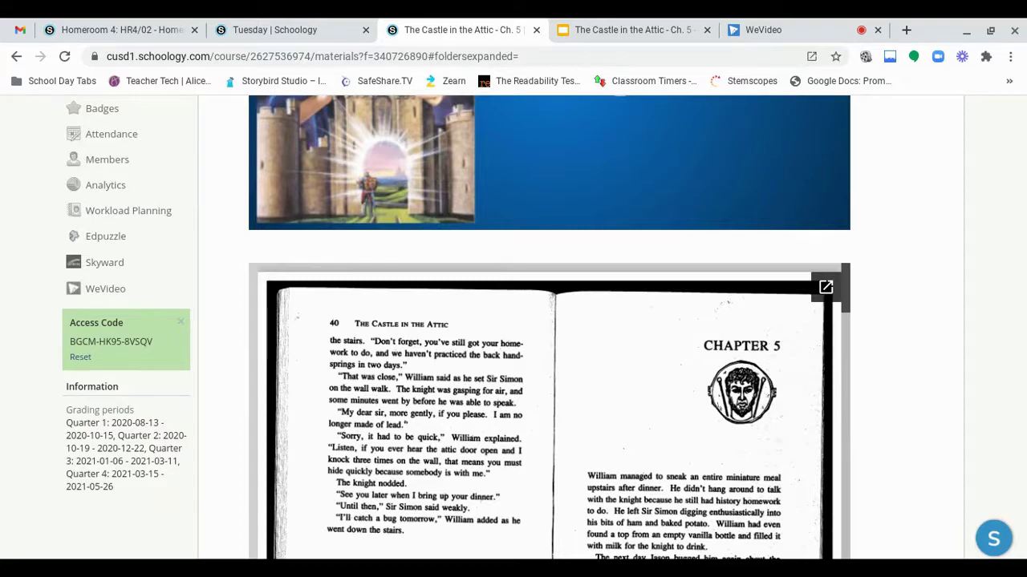
{"action": "scroll", "coordinate": [915, 365], "scroll_direction": "down", "scroll_amount": 3}
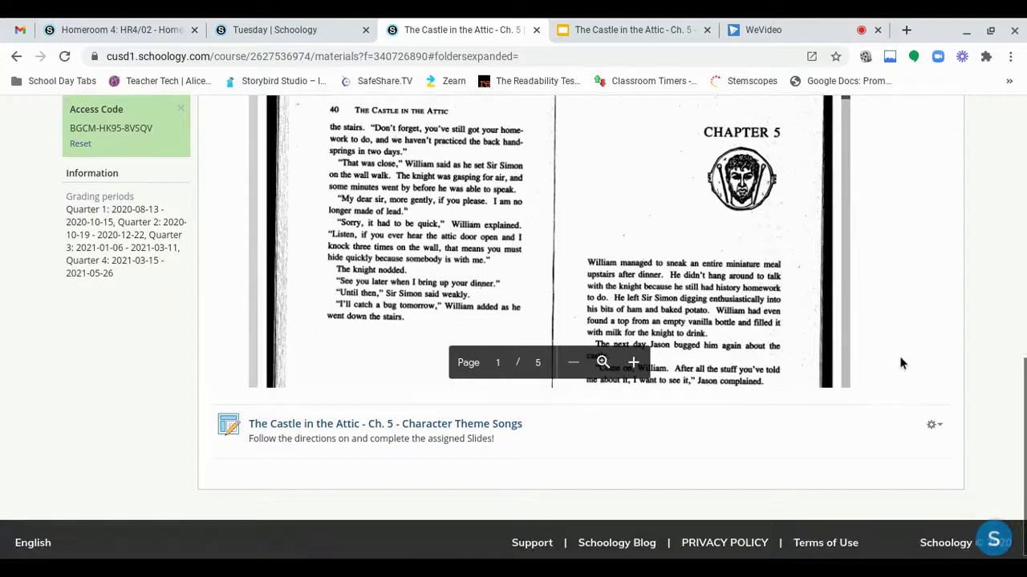
{"action": "scroll", "coordinate": [487, 313], "scroll_direction": "up", "scroll_amount": 1}
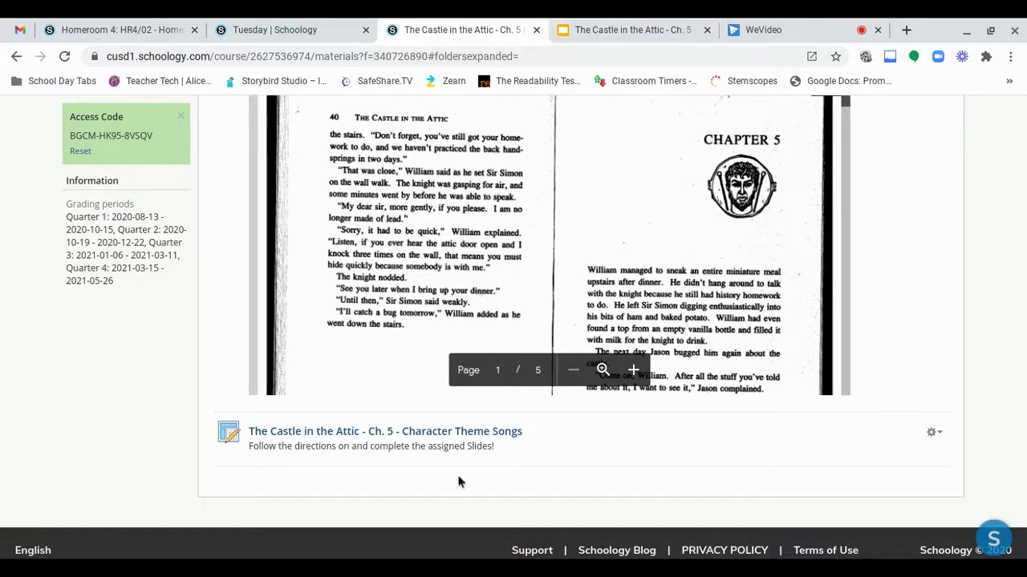
Switch to the Character Theme Songs presentation and zoom to 50%, then 100%
{"action": "left_click", "coordinate": [619, 25]}
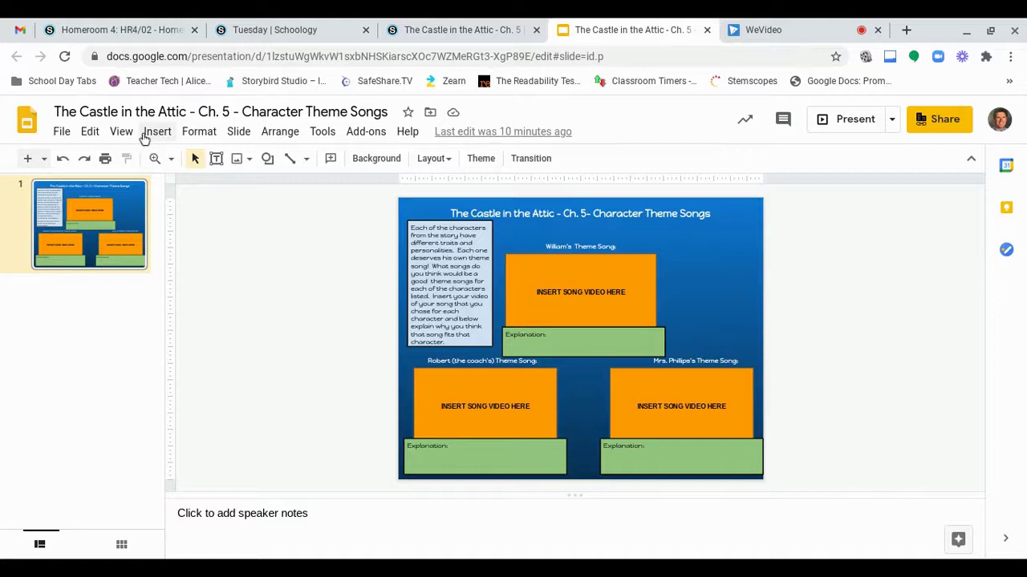
{"action": "left_click", "coordinate": [125, 133]}
{"action": "mouse_move", "coordinate": [193, 293]}
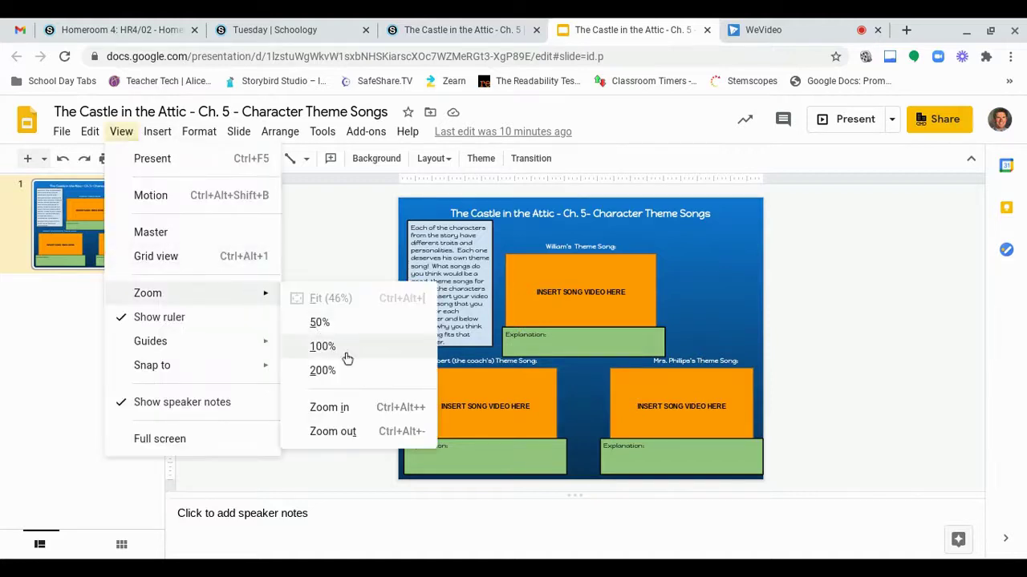
{"action": "left_click", "coordinate": [355, 327]}
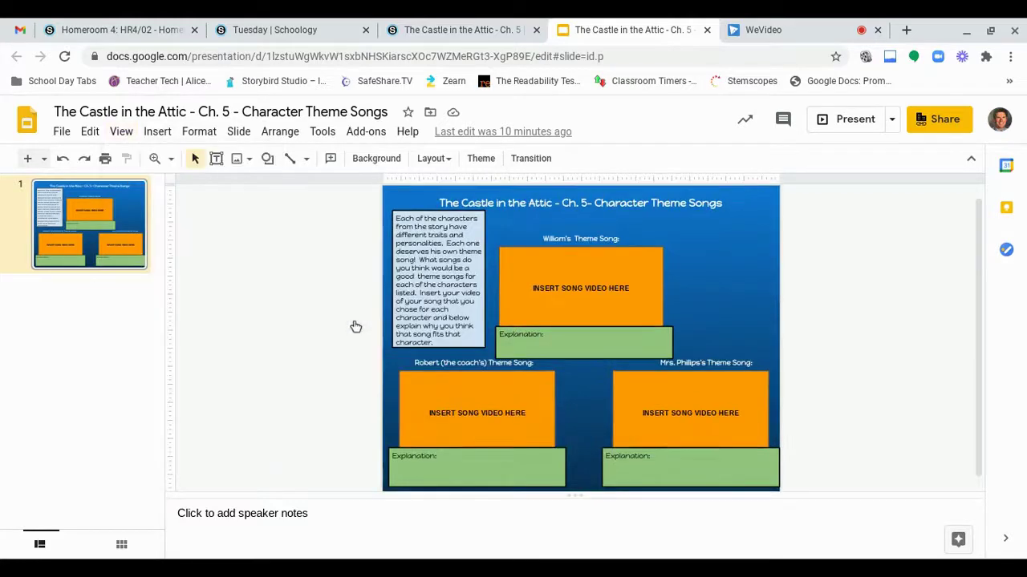
{"action": "left_click", "coordinate": [122, 133]}
{"action": "mouse_move", "coordinate": [148, 293]}
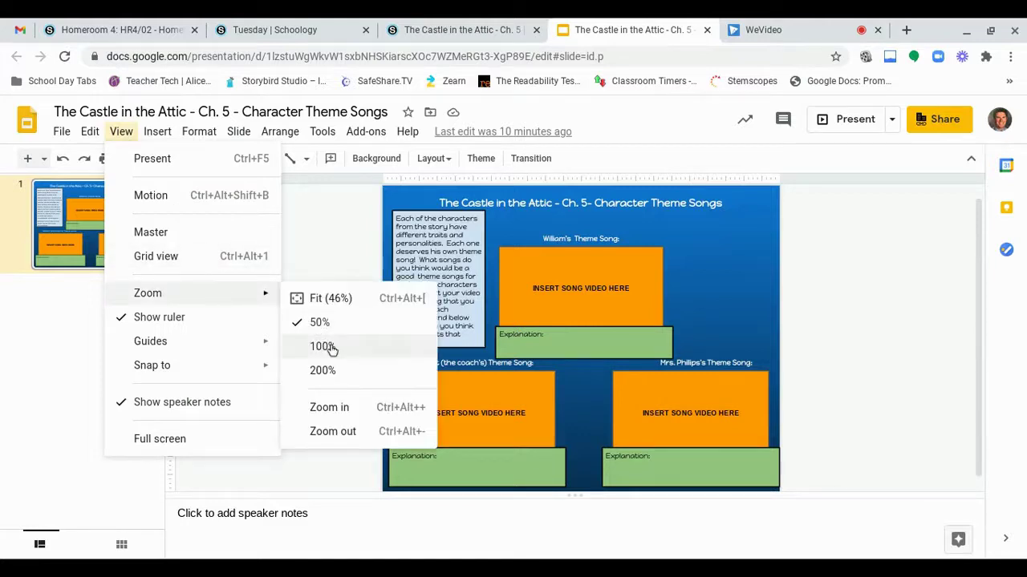
{"action": "left_click", "coordinate": [325, 346]}
{"action": "scroll", "coordinate": [328, 321], "scroll_direction": "up", "scroll_amount": 1}
{"action": "scroll", "coordinate": [329, 319], "scroll_direction": "up", "scroll_amount": 2}
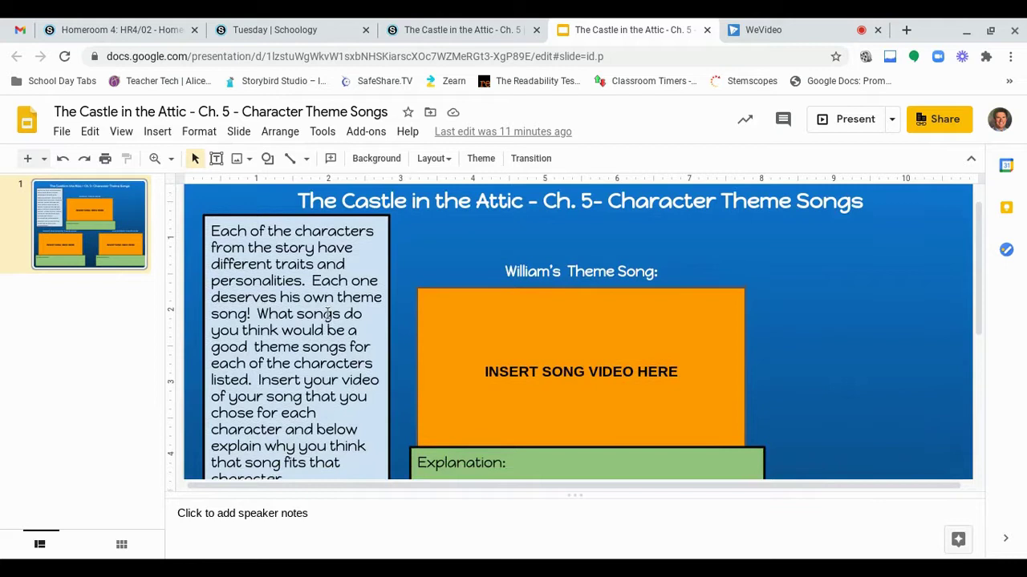
{"action": "scroll", "coordinate": [321, 309], "scroll_direction": "down", "scroll_amount": 1}
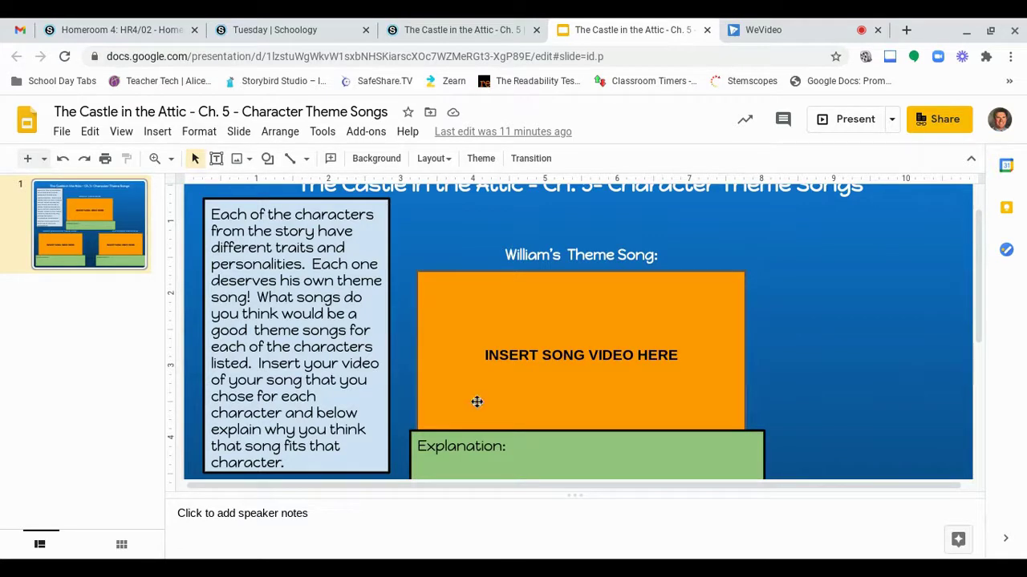
{"action": "scroll", "coordinate": [478, 401], "scroll_direction": "down", "scroll_amount": 3}
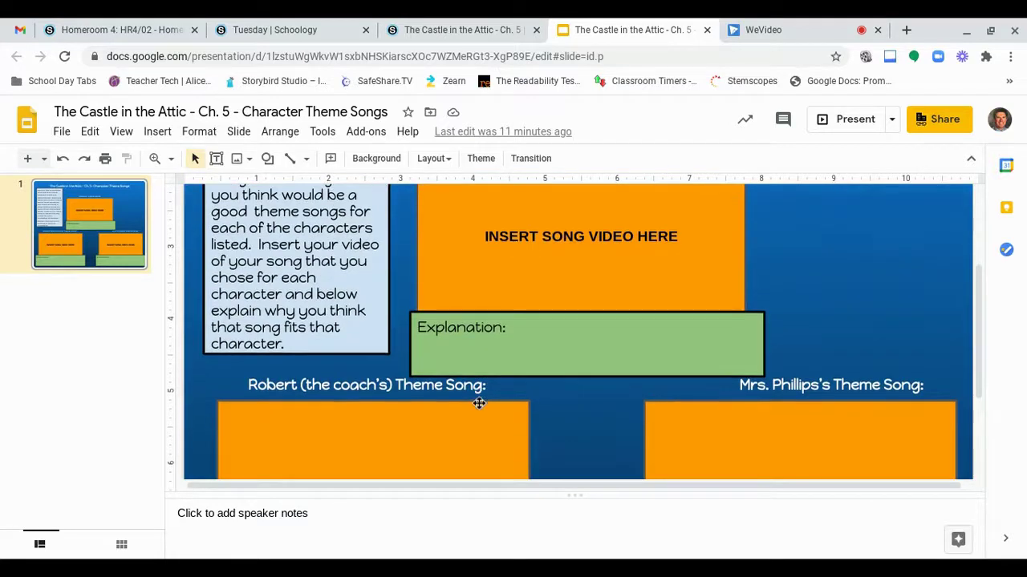
{"action": "scroll", "coordinate": [478, 403], "scroll_direction": "up", "scroll_amount": 1}
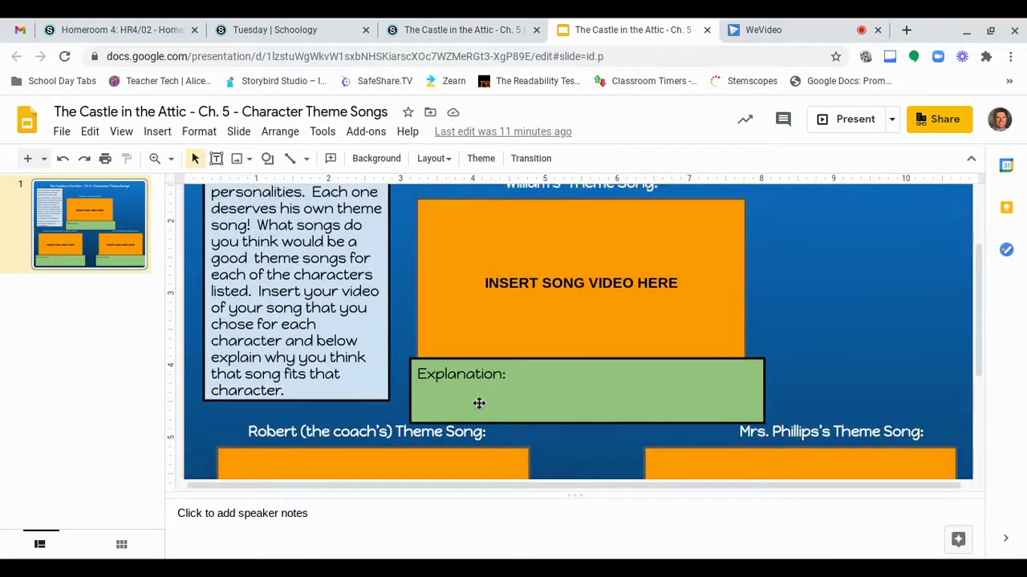
{"action": "scroll", "coordinate": [479, 403], "scroll_direction": "up", "scroll_amount": 1}
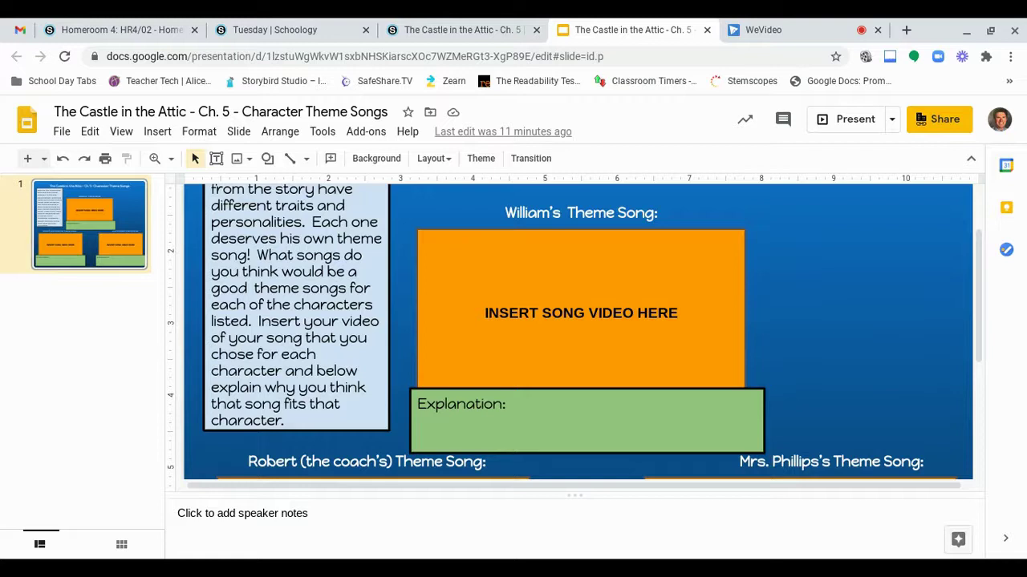
{"action": "scroll", "coordinate": [566, 277], "scroll_direction": "up", "scroll_amount": 1}
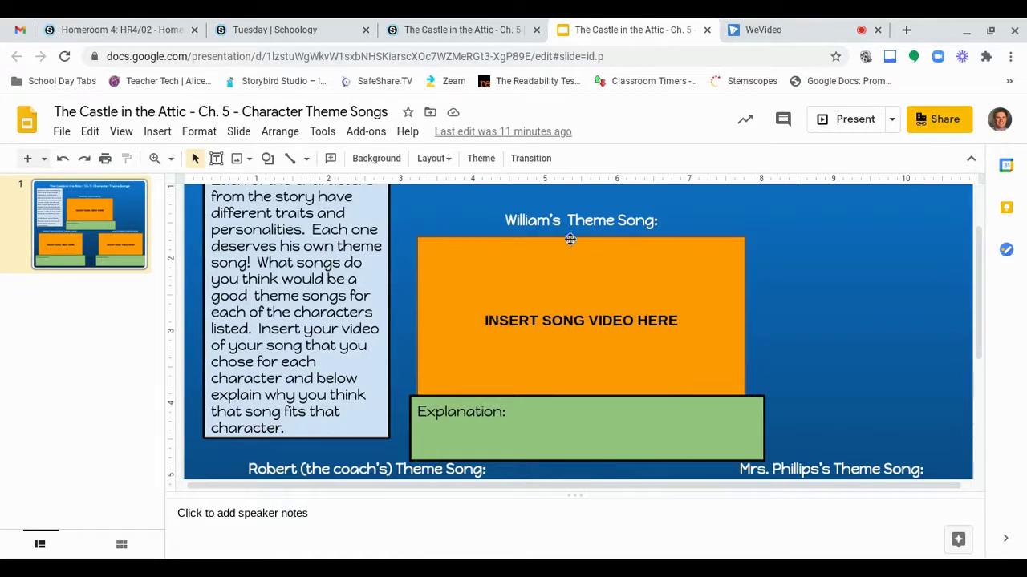
{"action": "scroll", "coordinate": [554, 266], "scroll_direction": "down", "scroll_amount": 1}
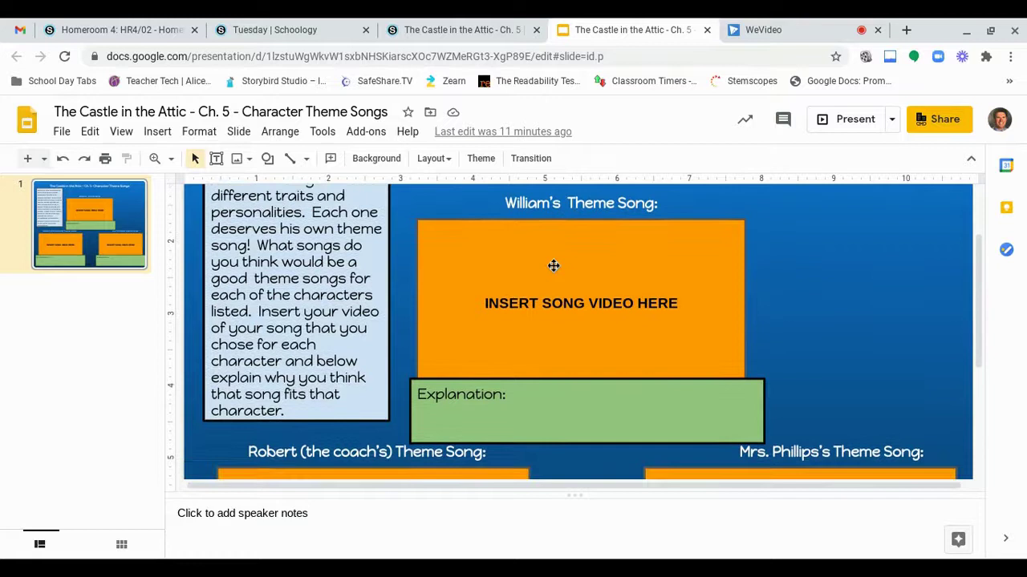
{"action": "scroll", "coordinate": [553, 266], "scroll_direction": "down", "scroll_amount": 1}
{"action": "scroll", "coordinate": [553, 266], "scroll_direction": "down", "scroll_amount": 1}
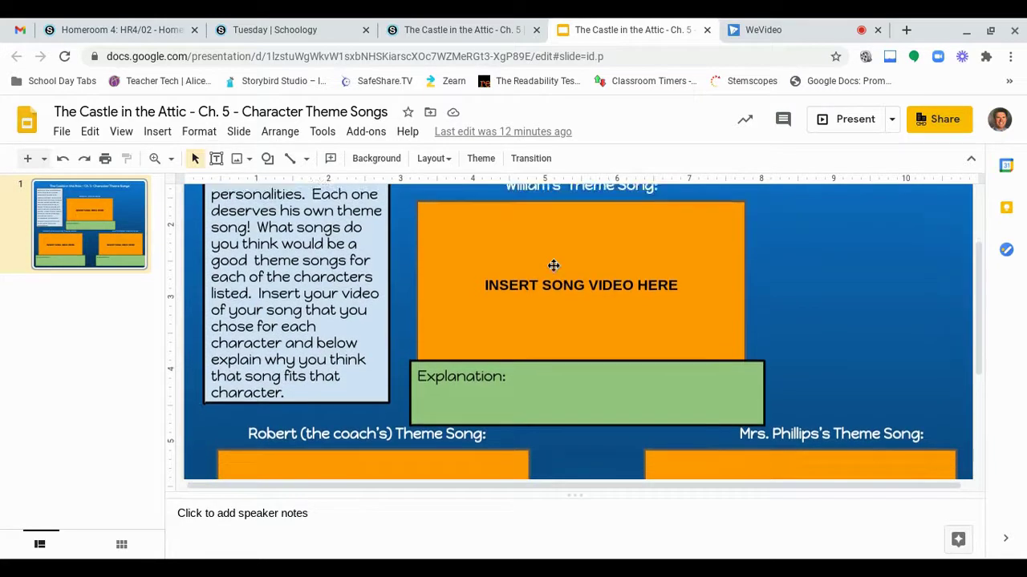
{"action": "scroll", "coordinate": [554, 265], "scroll_direction": "down", "scroll_amount": 2}
{"action": "scroll", "coordinate": [554, 266], "scroll_direction": "down", "scroll_amount": 2}
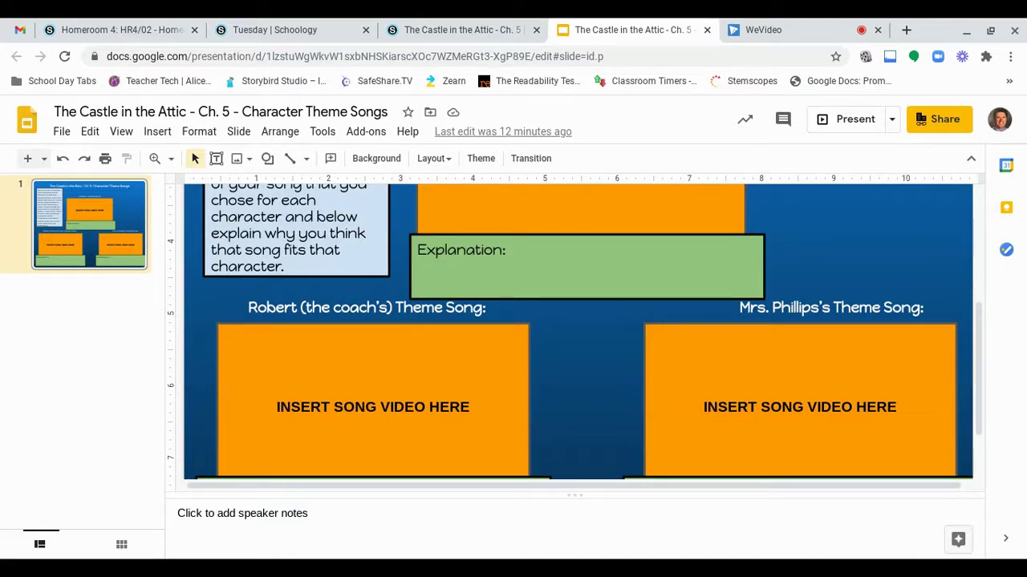
{"action": "scroll", "coordinate": [514, 301], "scroll_direction": "down", "scroll_amount": 1}
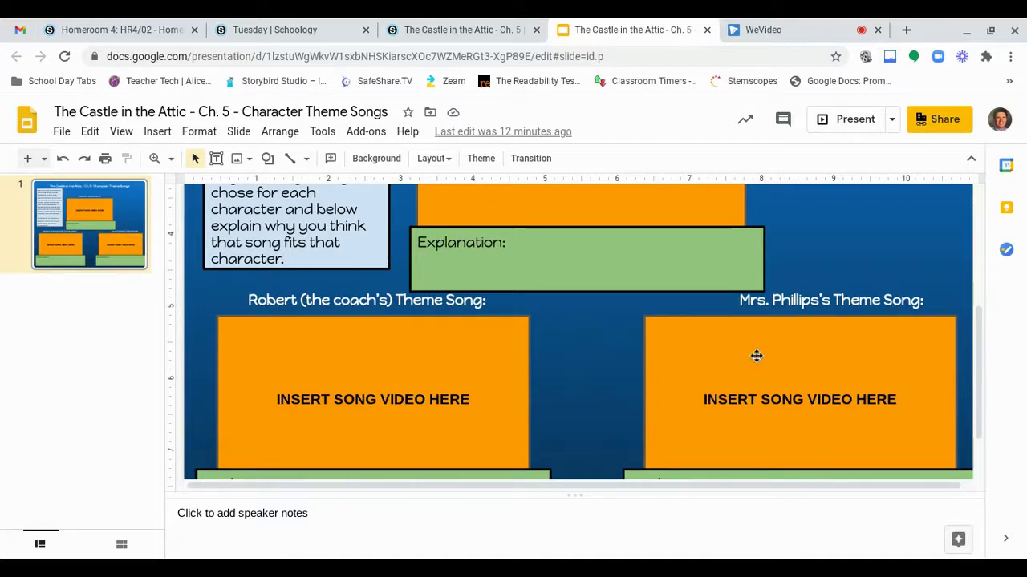
{"action": "scroll", "coordinate": [757, 353], "scroll_direction": "up", "scroll_amount": 2}
{"action": "scroll", "coordinate": [730, 348], "scroll_direction": "up", "scroll_amount": 2}
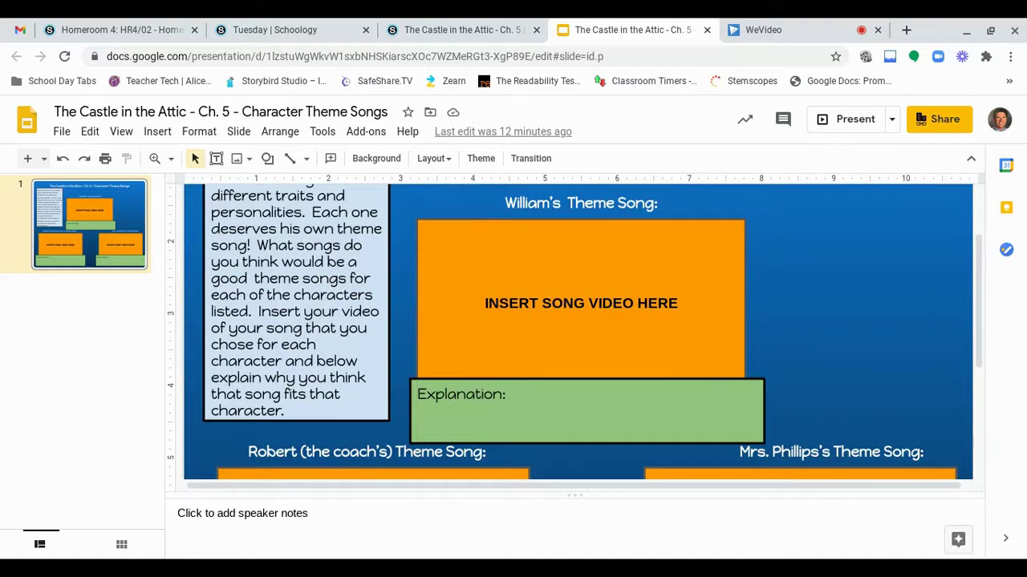
{"action": "left_click", "coordinate": [639, 257]}
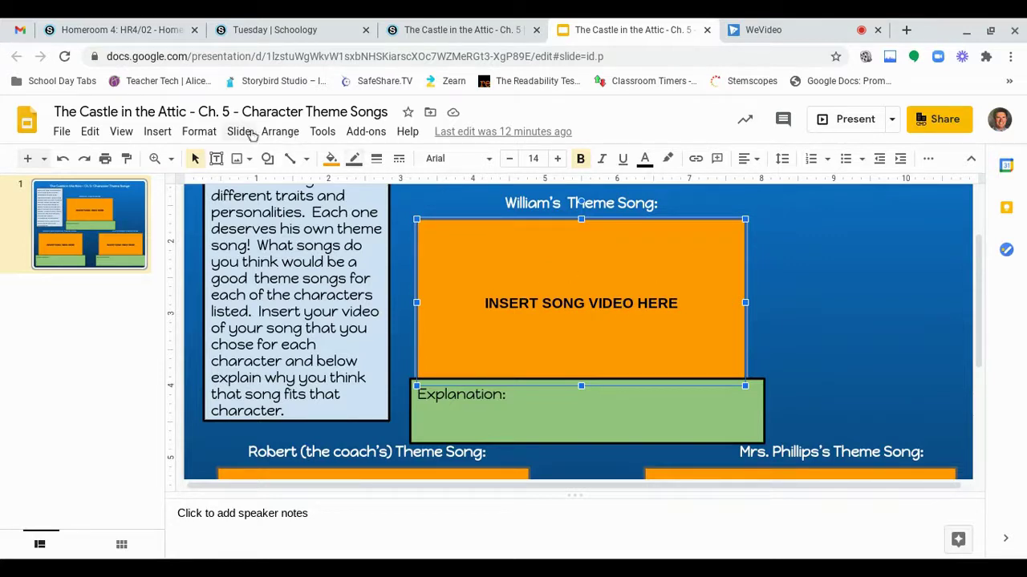
{"action": "left_click", "coordinate": [155, 132]}
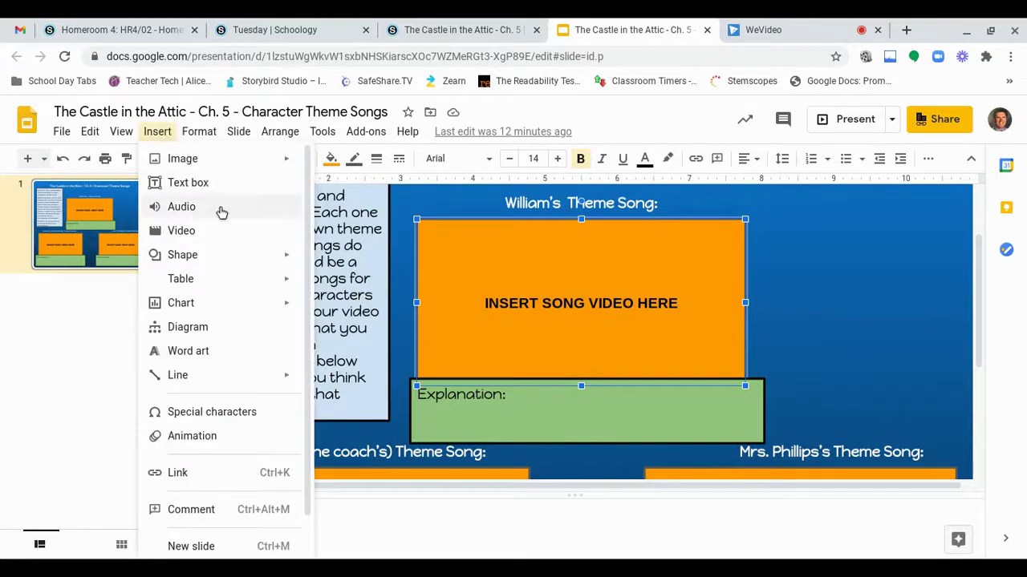
{"action": "left_click", "coordinate": [230, 232]}
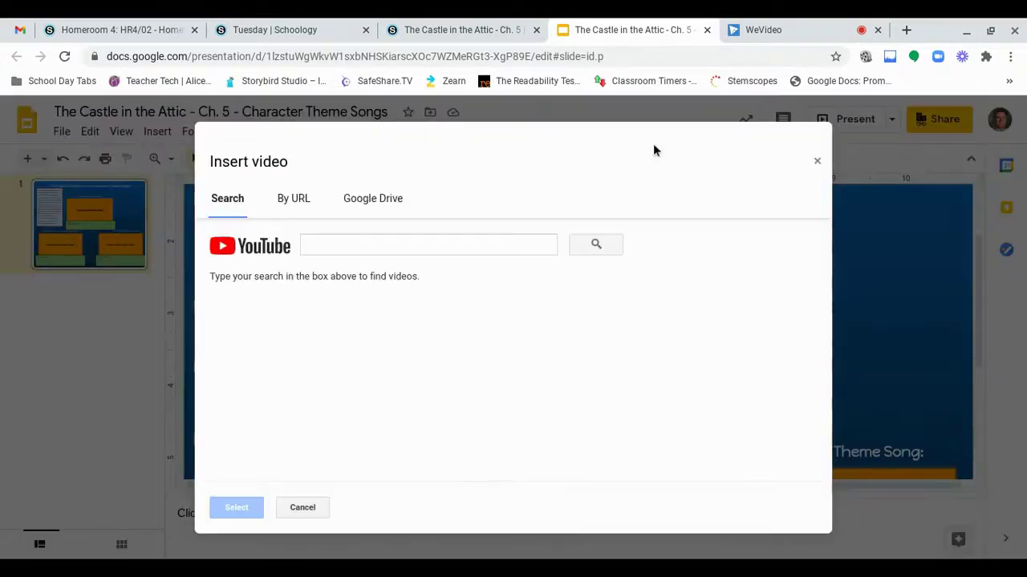
{"action": "left_click", "coordinate": [363, 240]}
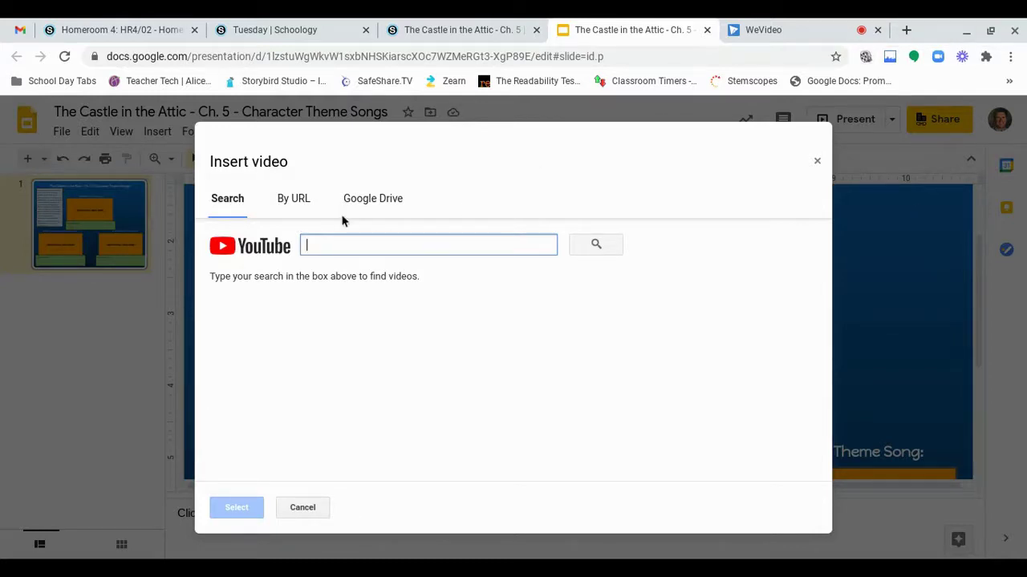
{"action": "left_click", "coordinate": [288, 208]}
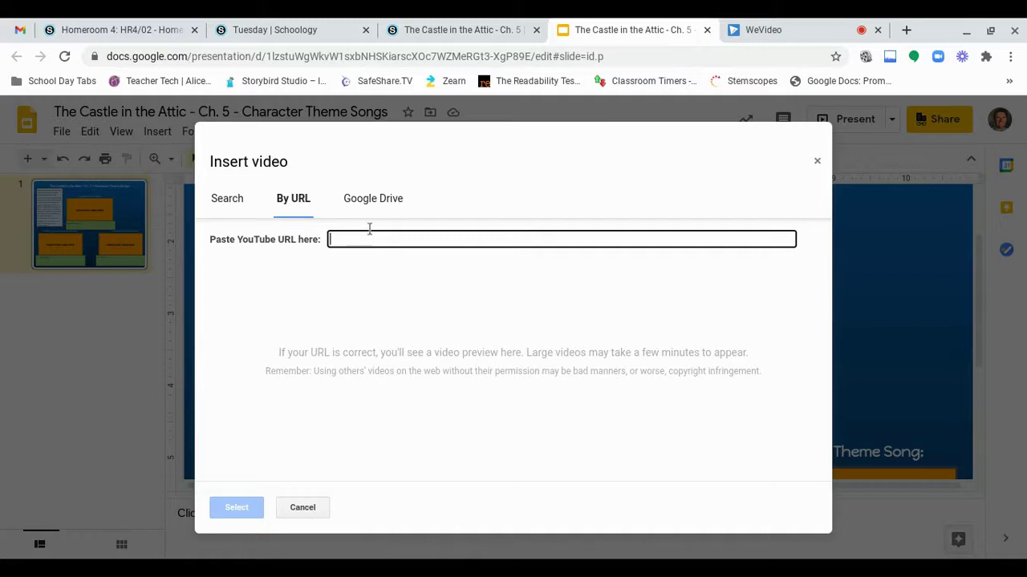
{"action": "left_click", "coordinate": [230, 201]}
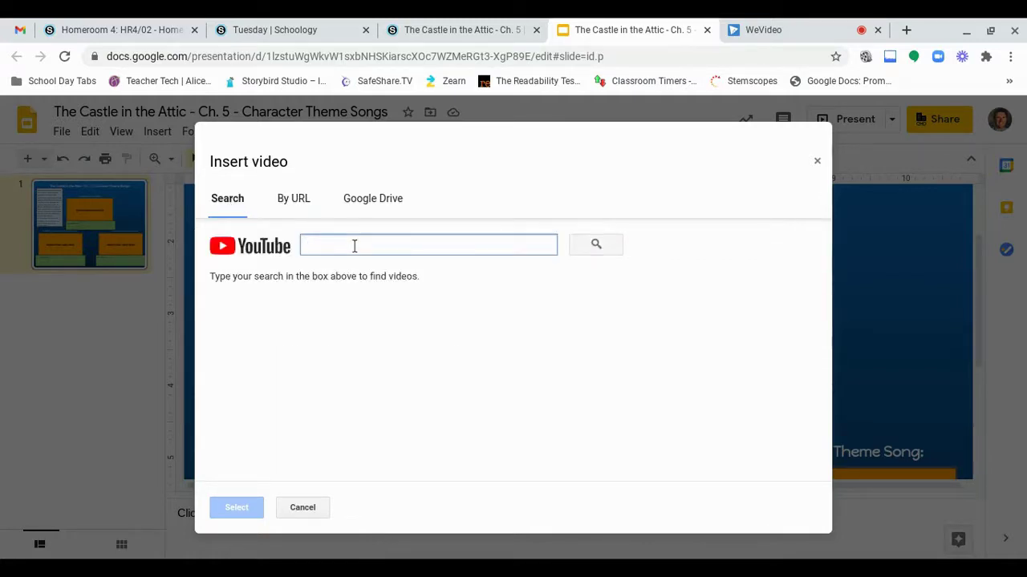
{"action": "left_click", "coordinate": [302, 205]}
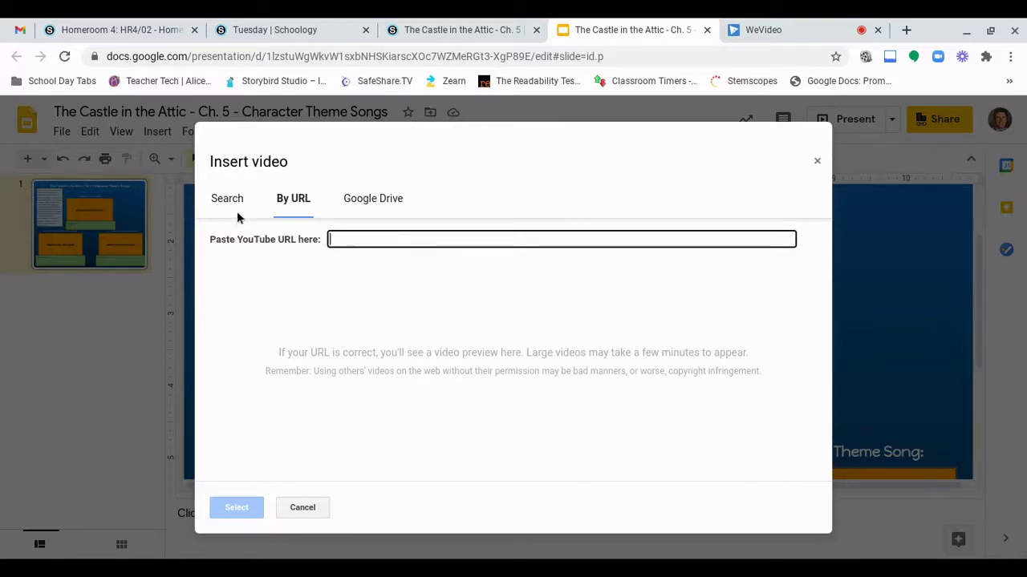
{"action": "left_click", "coordinate": [309, 505]}
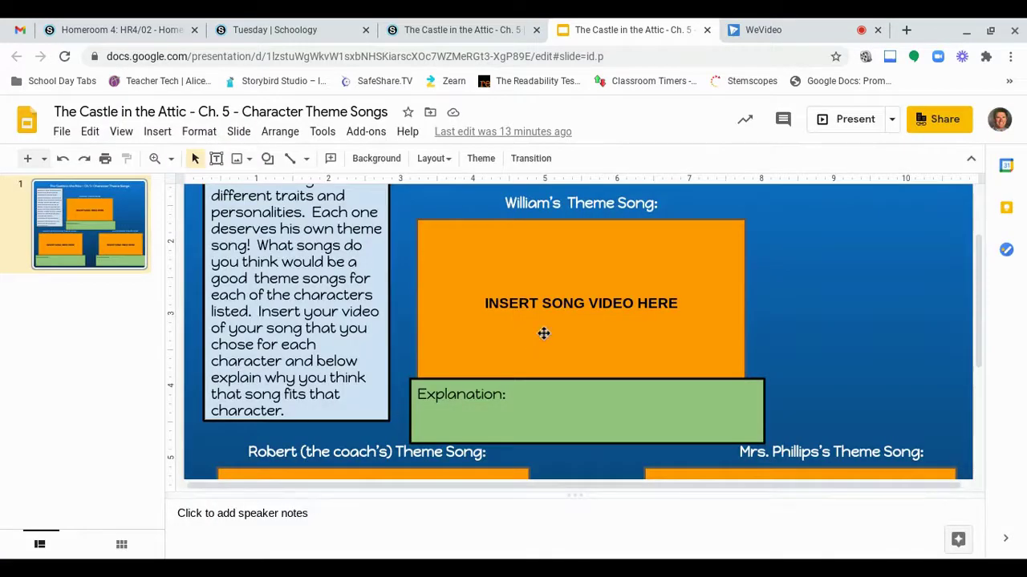
{"action": "left_click", "coordinate": [642, 263]}
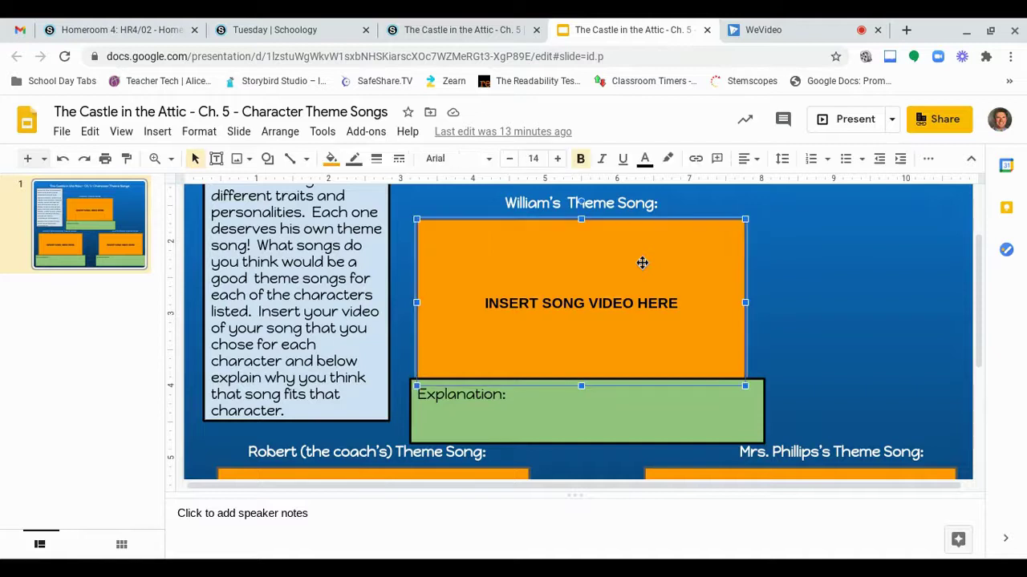
{"action": "left_click", "coordinate": [459, 418]}
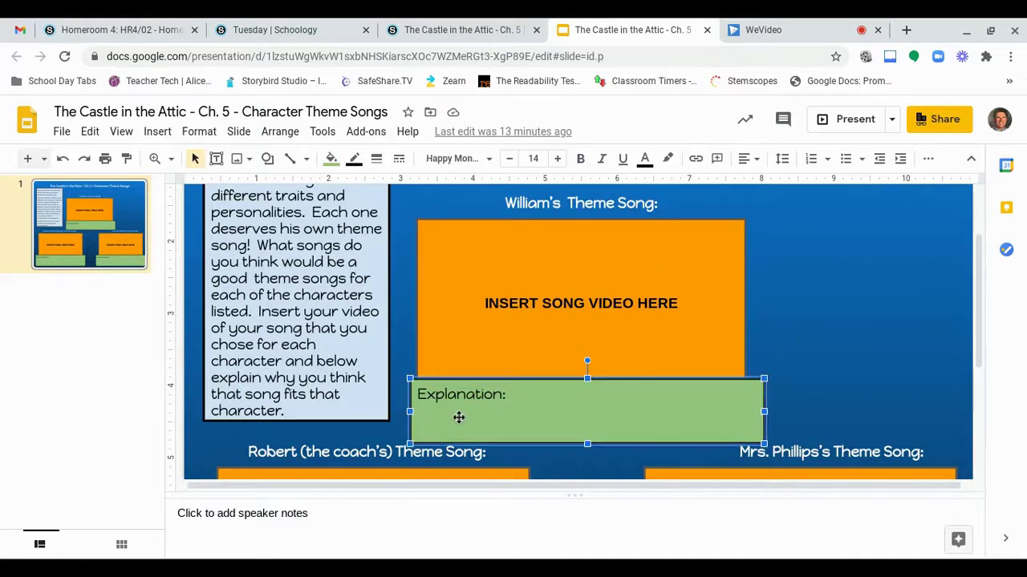
{"action": "left_click", "coordinate": [469, 394]}
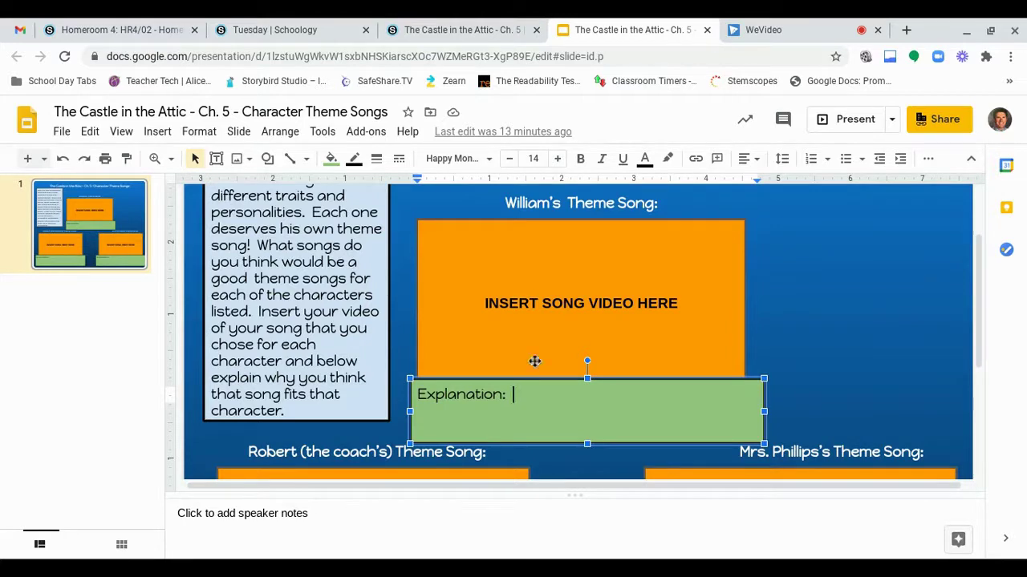
{"action": "scroll", "coordinate": [555, 330], "scroll_direction": "down", "scroll_amount": 1}
{"action": "scroll", "coordinate": [555, 329], "scroll_direction": "up", "scroll_amount": 1}
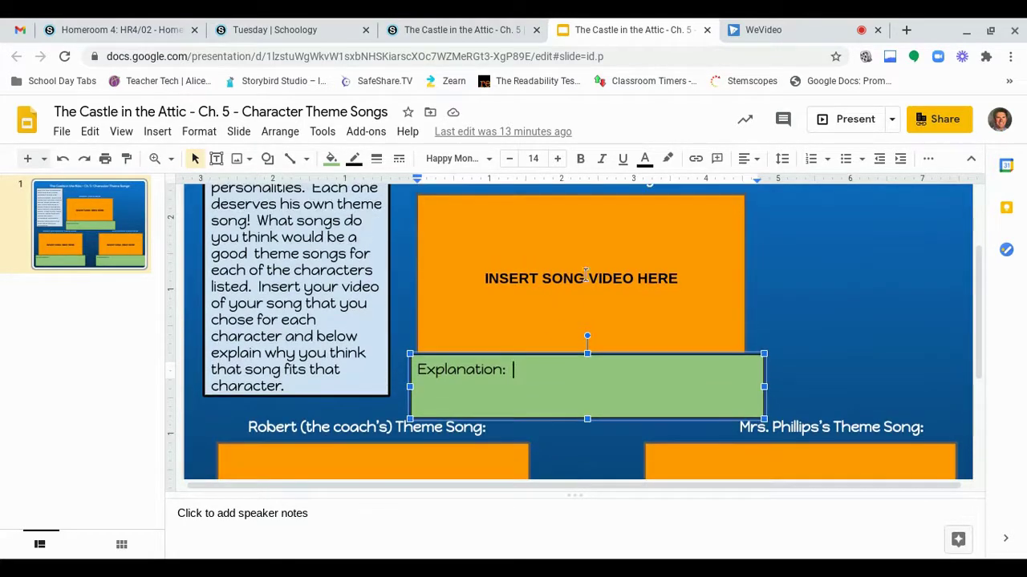
{"action": "scroll", "coordinate": [461, 265], "scroll_direction": "down", "scroll_amount": 2}
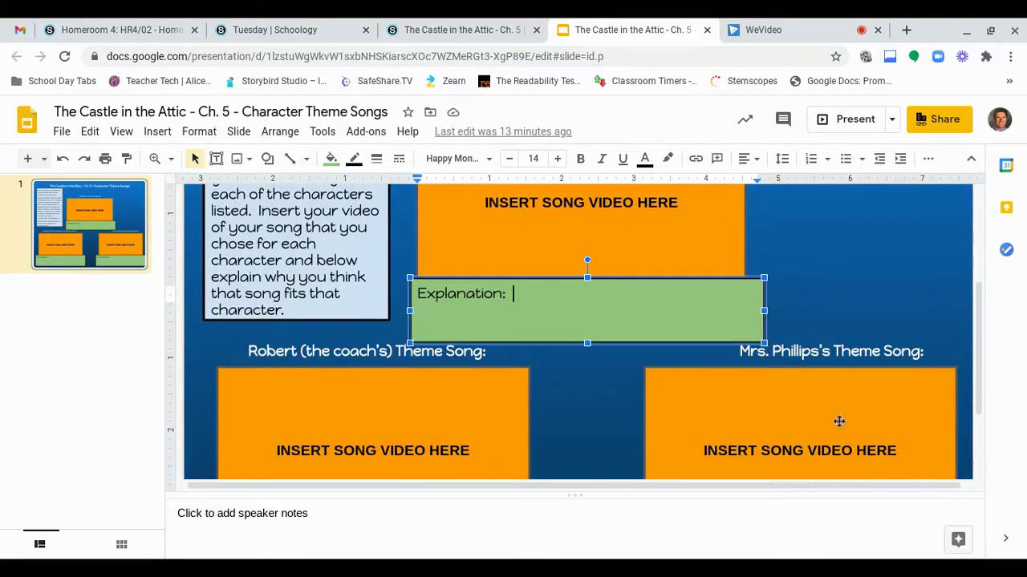
{"action": "scroll", "coordinate": [547, 286], "scroll_direction": "down", "scroll_amount": 1}
{"action": "scroll", "coordinate": [547, 287], "scroll_direction": "down", "scroll_amount": 3}
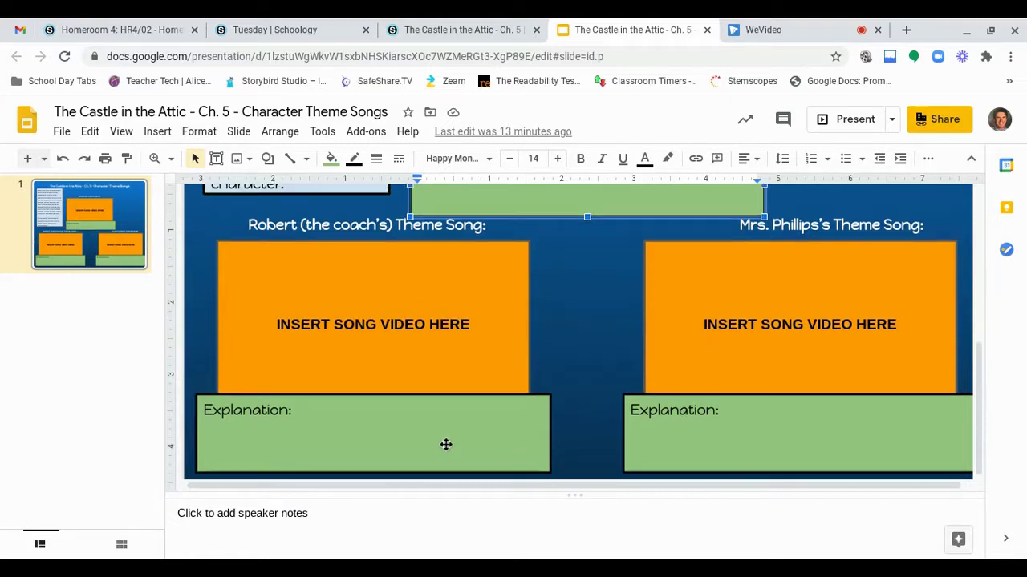
{"action": "scroll", "coordinate": [447, 449], "scroll_direction": "up", "scroll_amount": 4}
{"action": "scroll", "coordinate": [446, 445], "scroll_direction": "up", "scroll_amount": 2}
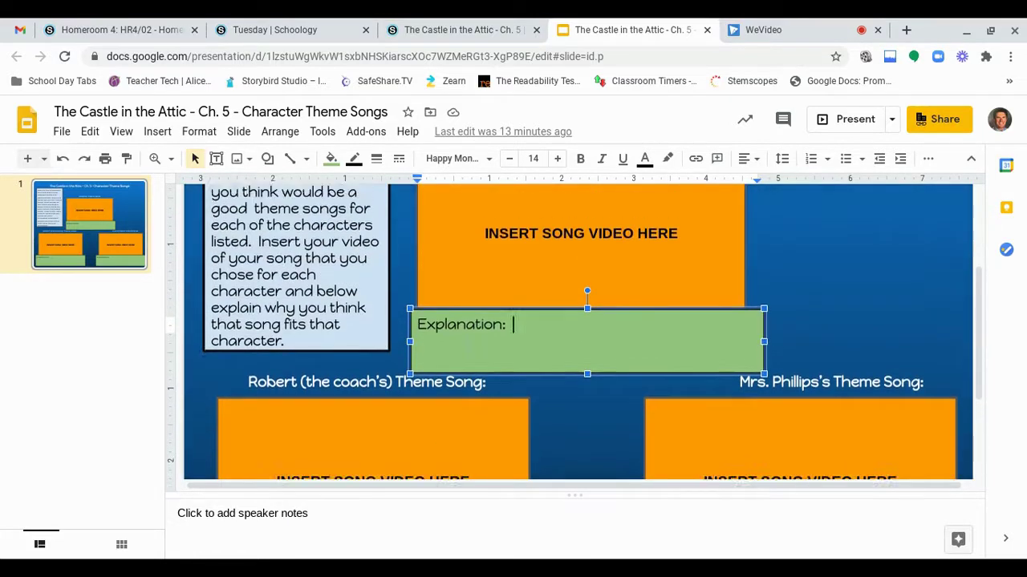
{"action": "left_click", "coordinate": [797, 256]}
{"action": "scroll", "coordinate": [429, 392], "scroll_direction": "down", "scroll_amount": 4}
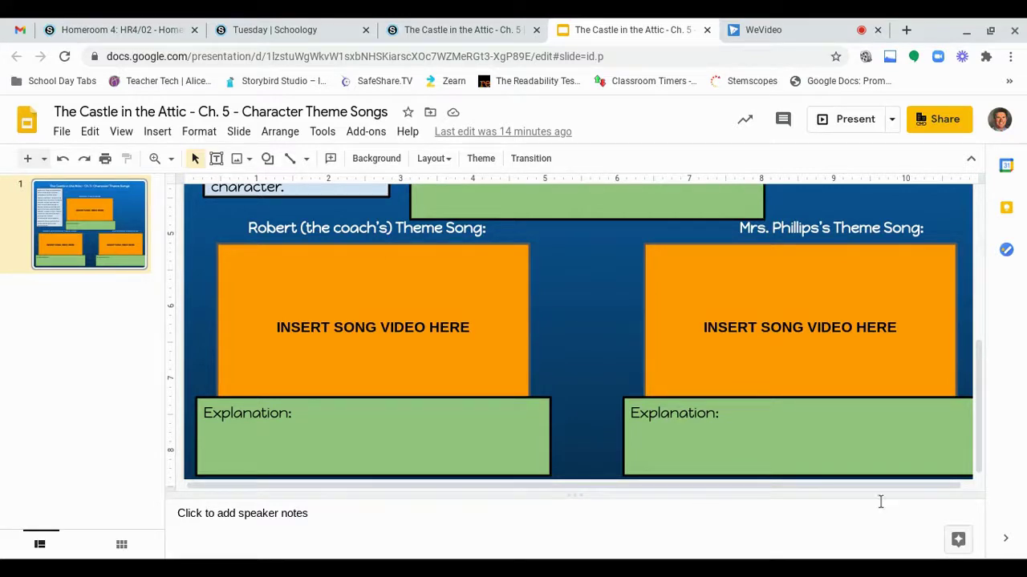
{"action": "scroll", "coordinate": [740, 428], "scroll_direction": "up", "scroll_amount": 2}
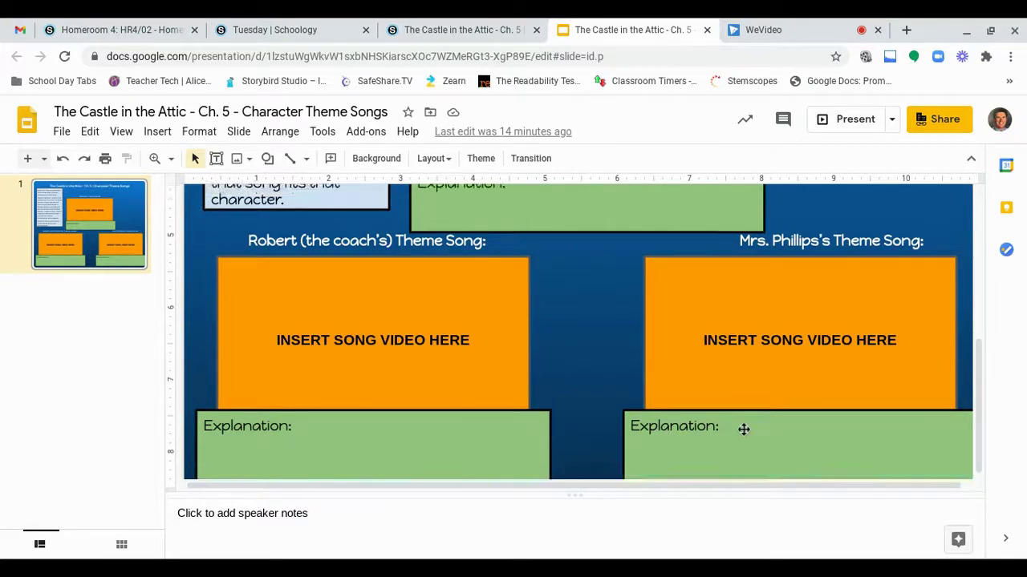
{"action": "scroll", "coordinate": [742, 430], "scroll_direction": "up", "scroll_amount": 3}
{"action": "scroll", "coordinate": [744, 429], "scroll_direction": "up", "scroll_amount": 2}
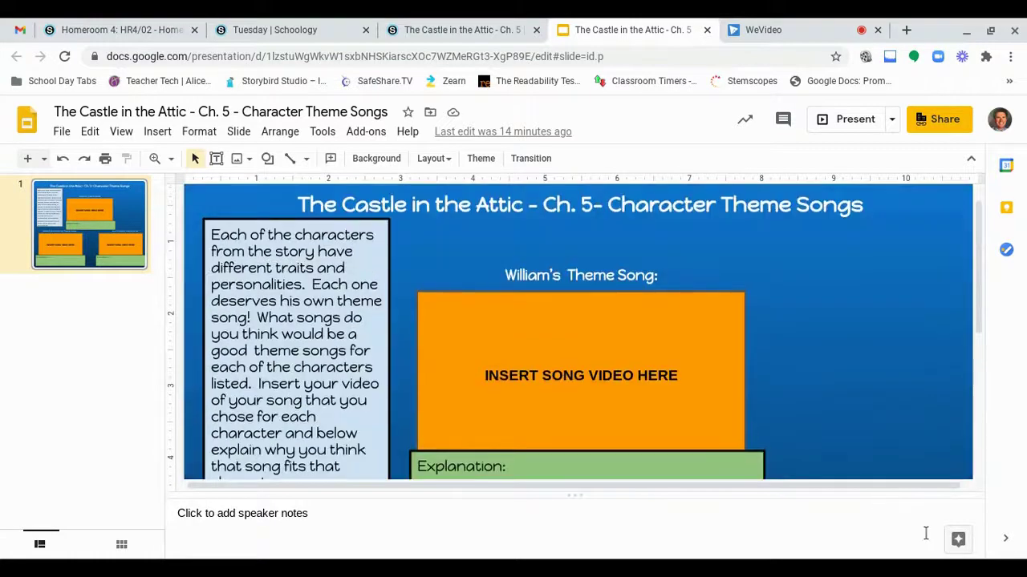